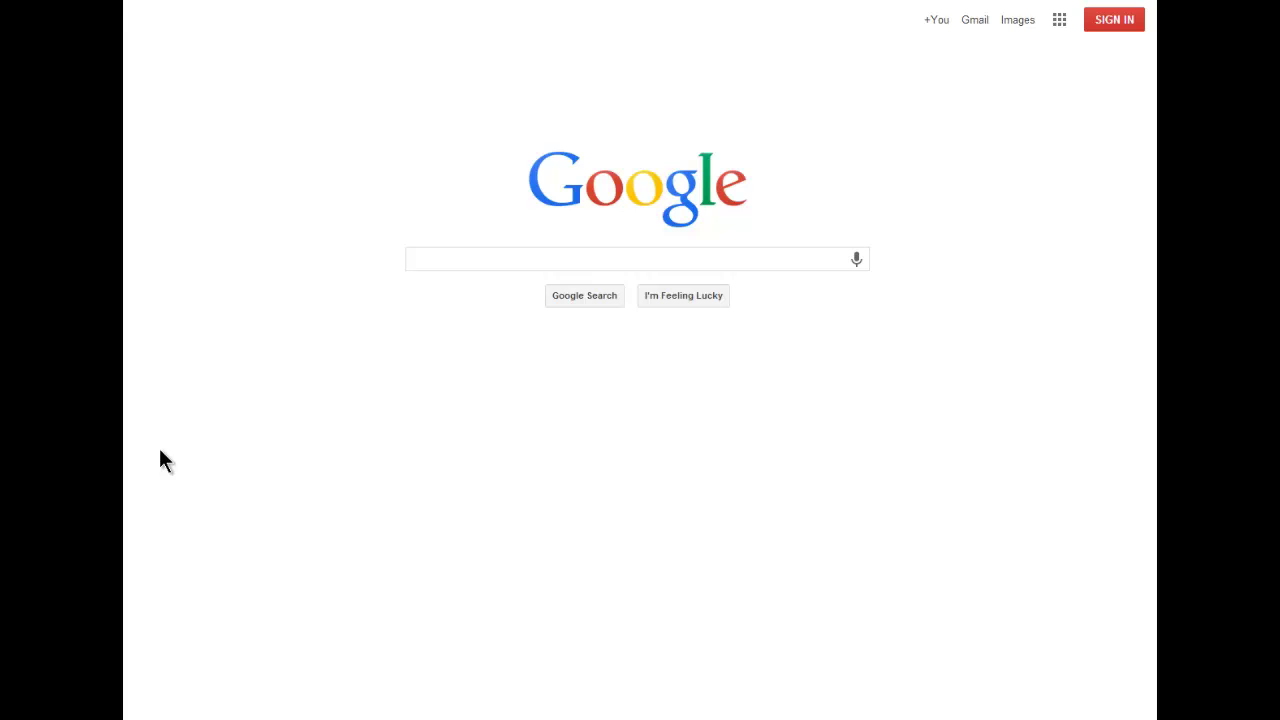
# Search Google for 'google news' and open the Google News home page from the results
pyautogui.click(426, 258)
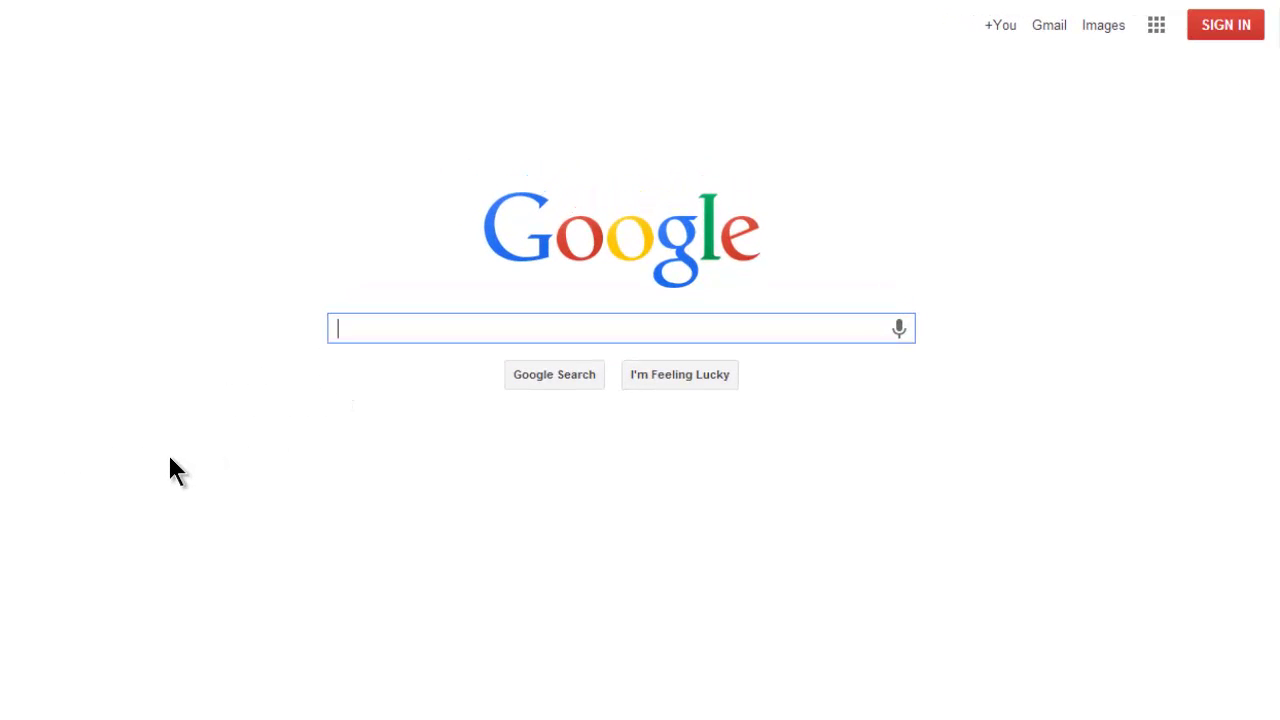
pyautogui.write('googl')
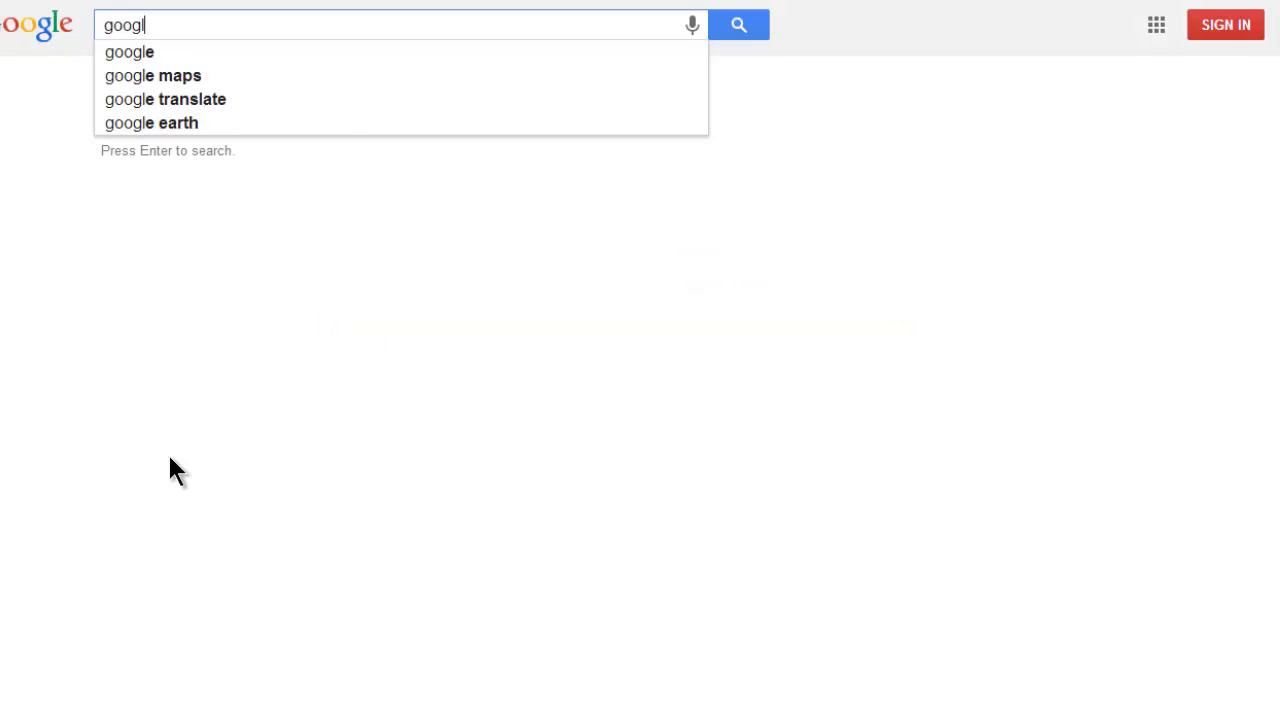
pyautogui.write('e news')
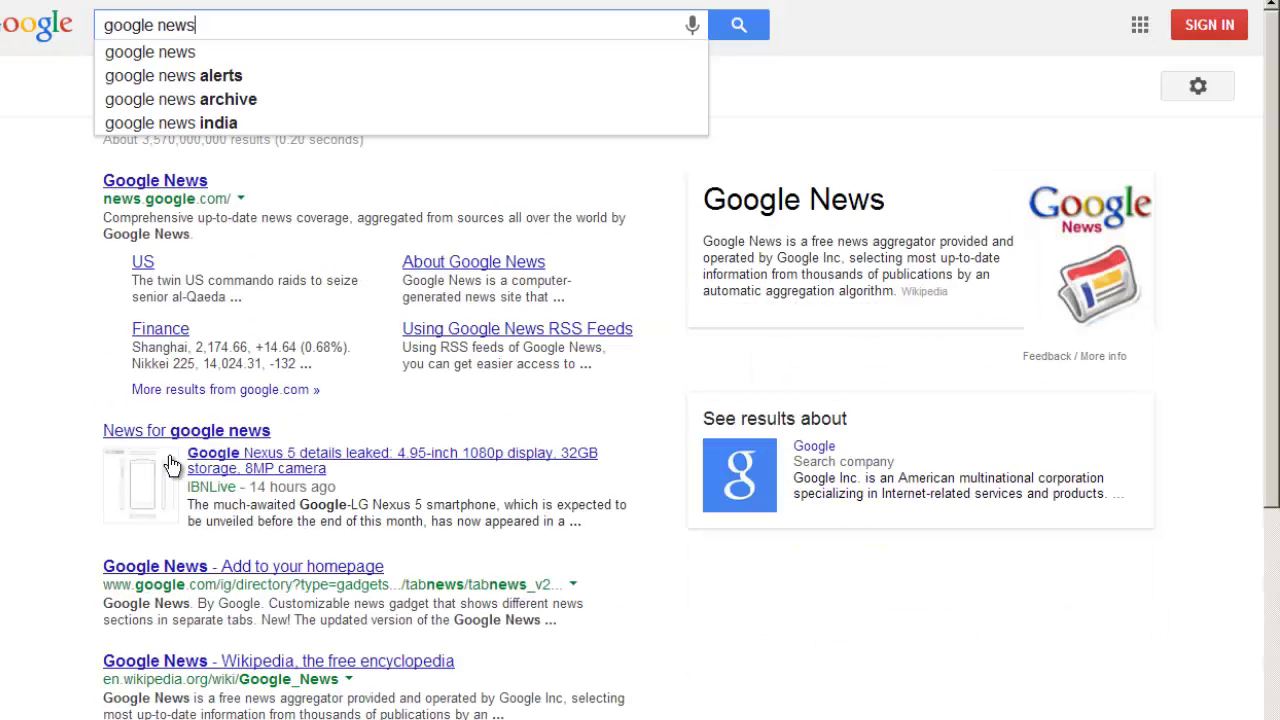
pyautogui.click(170, 185)
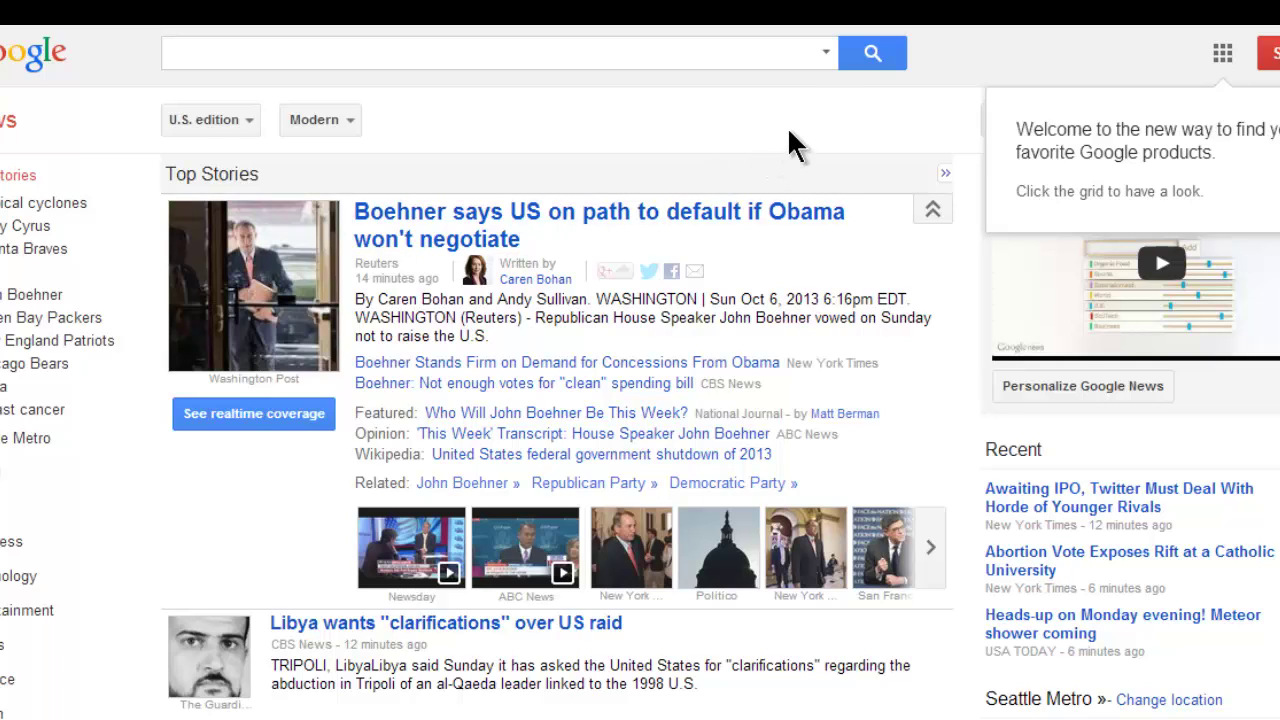
# Open Google News advanced search and check the all-words, exact-phrase, at-least-one and exclude fields
pyautogui.click(826, 54)
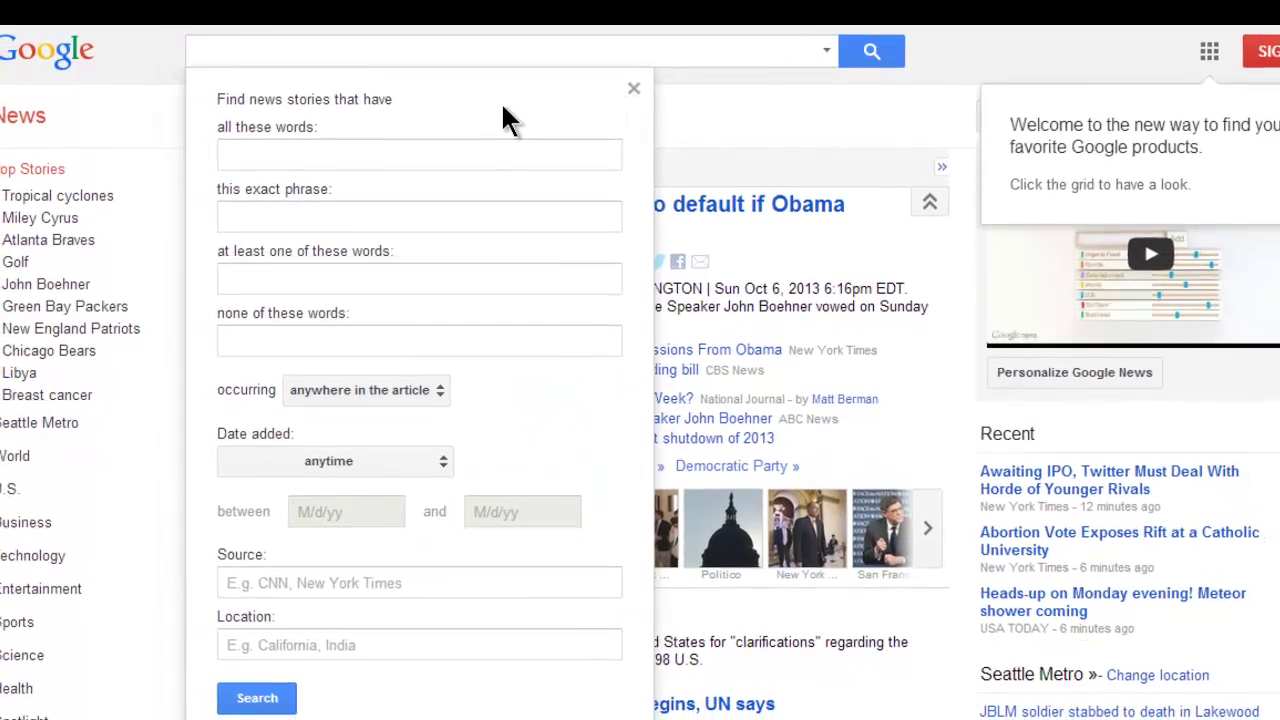
pyautogui.click(297, 154)
pyautogui.click(276, 202)
pyautogui.click(270, 268)
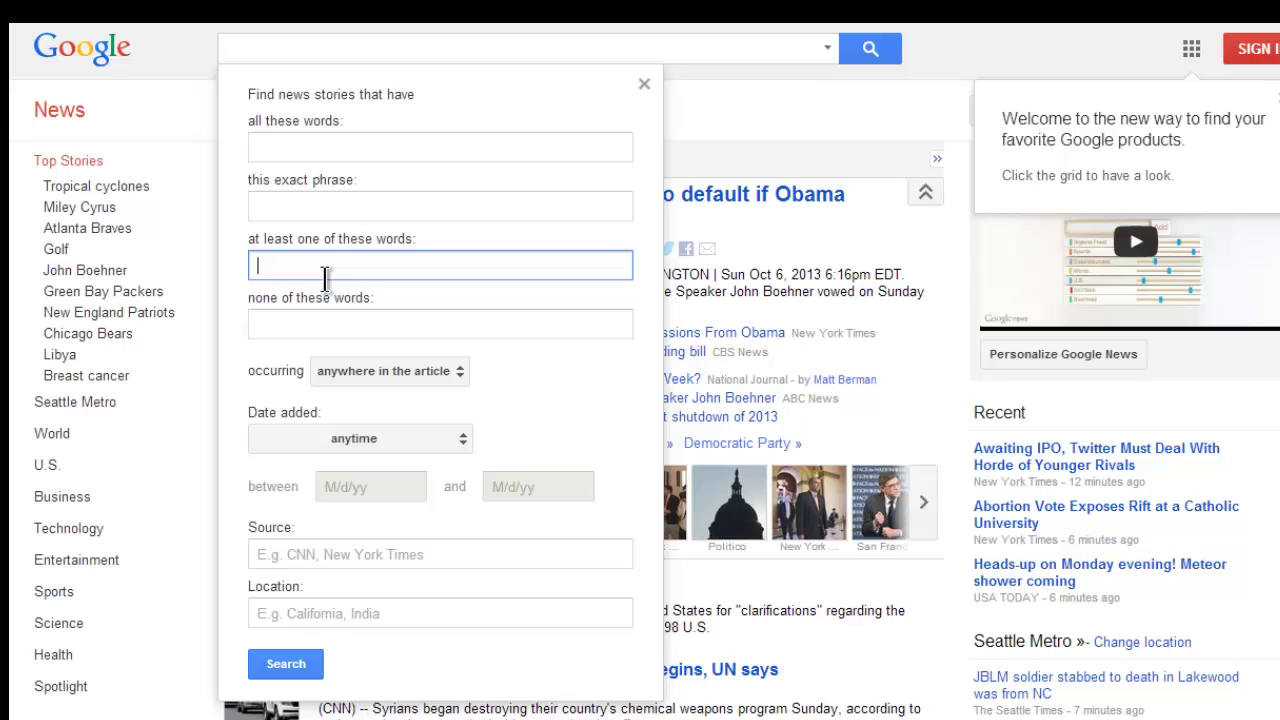
pyautogui.click(291, 147)
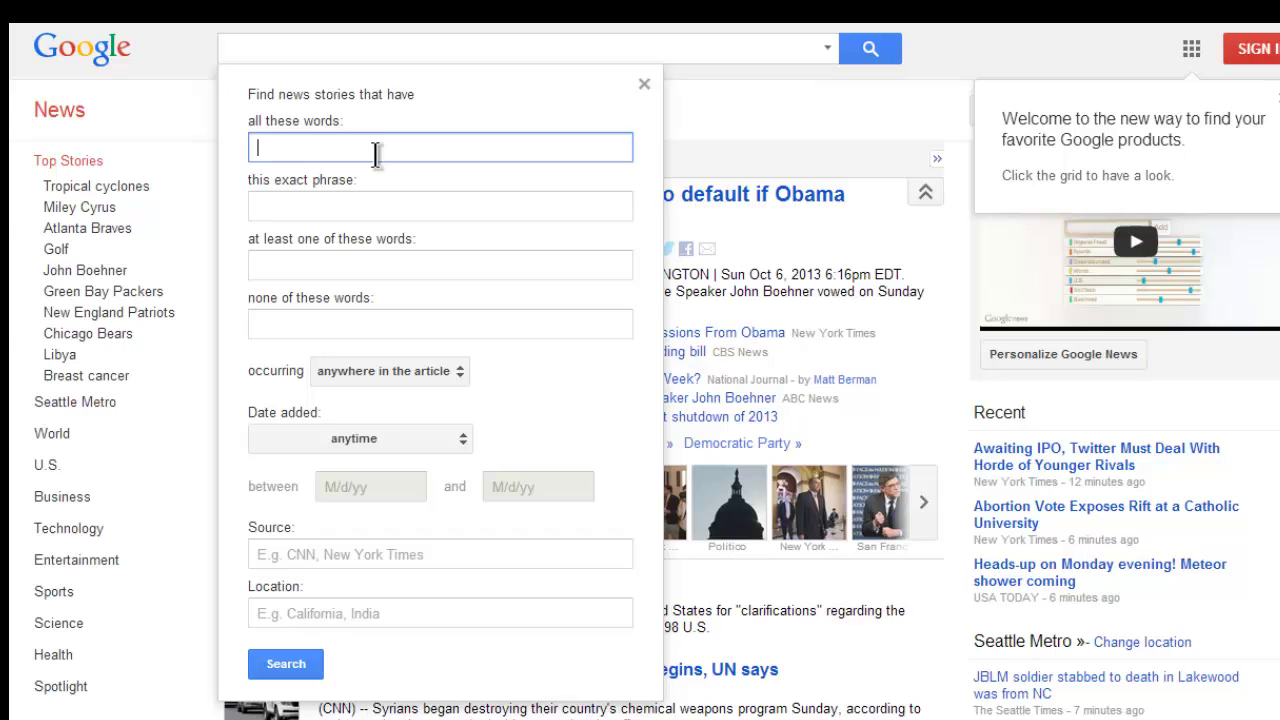
pyautogui.click(297, 206)
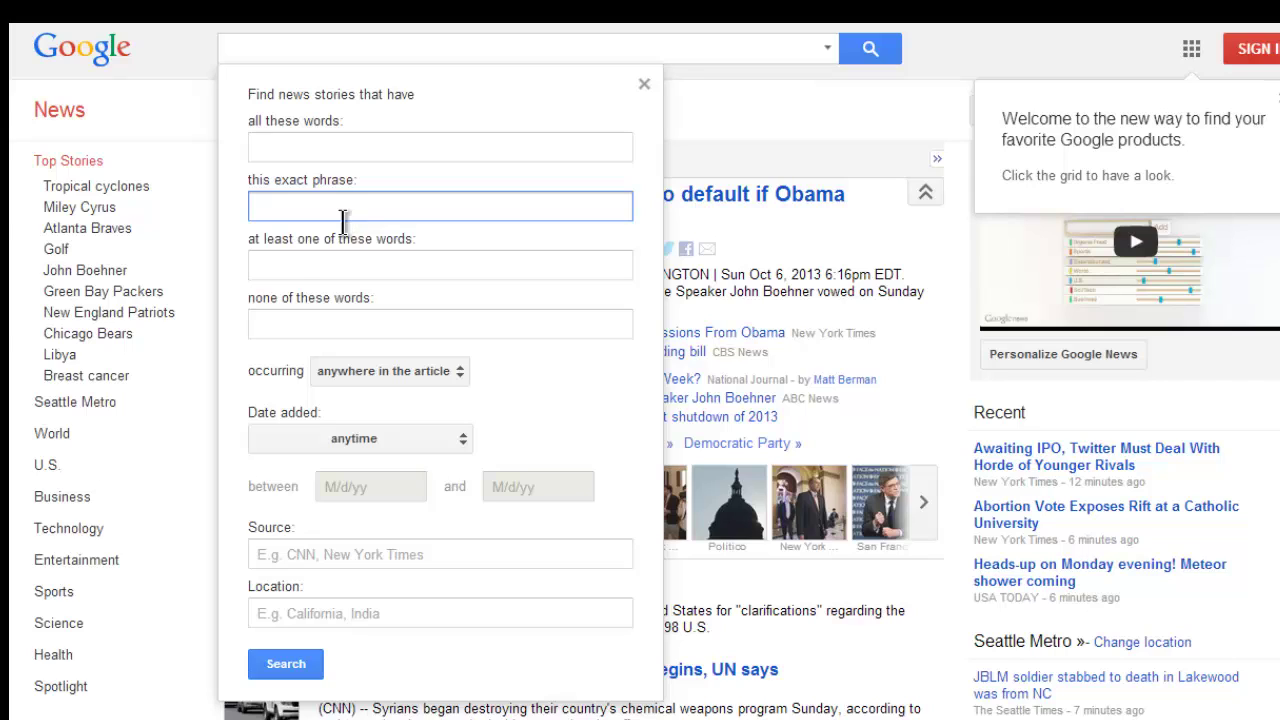
pyautogui.click(326, 265)
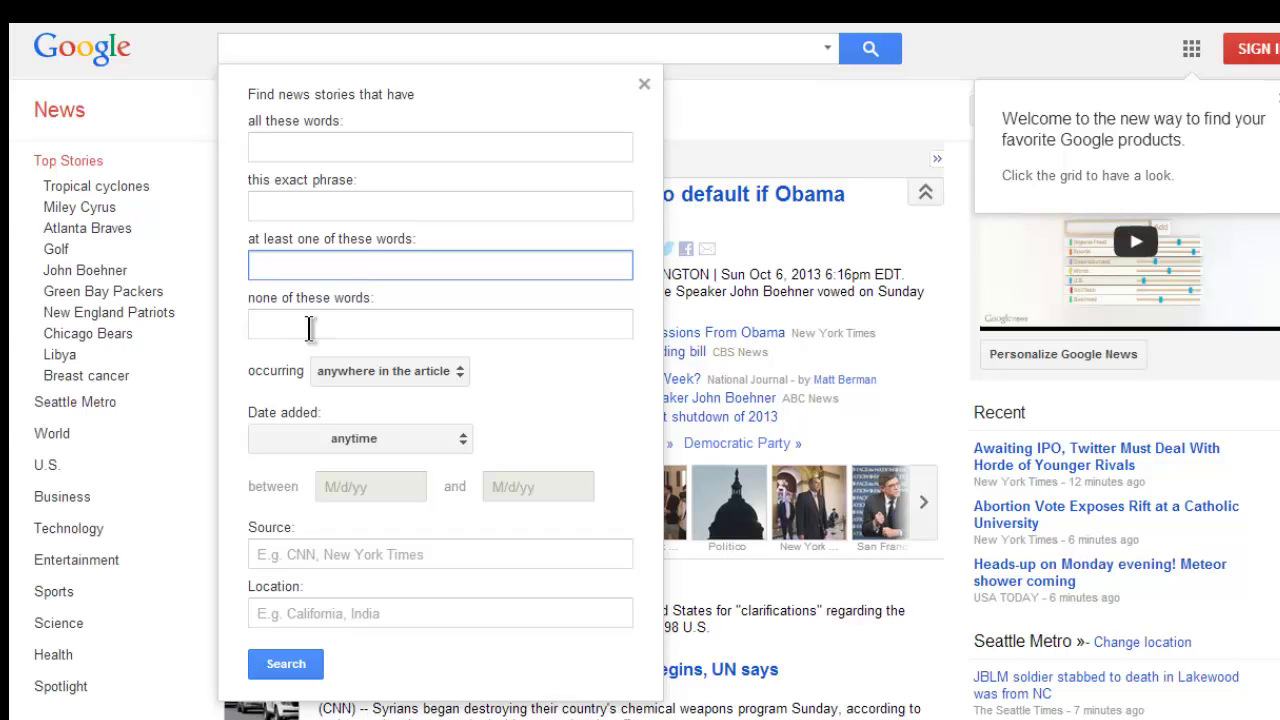
pyautogui.click(412, 330)
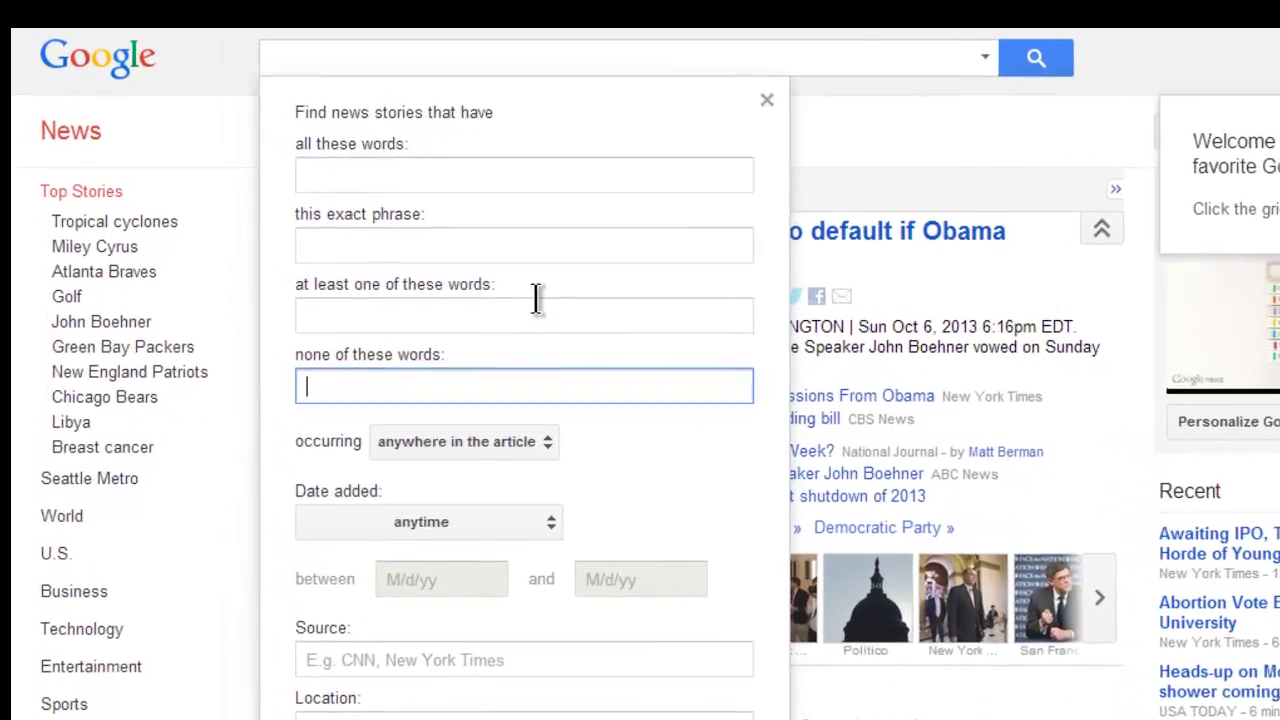
# Enter 'PTSD' under all these words and 'study research' under at least one of these words
pyautogui.click(387, 185)
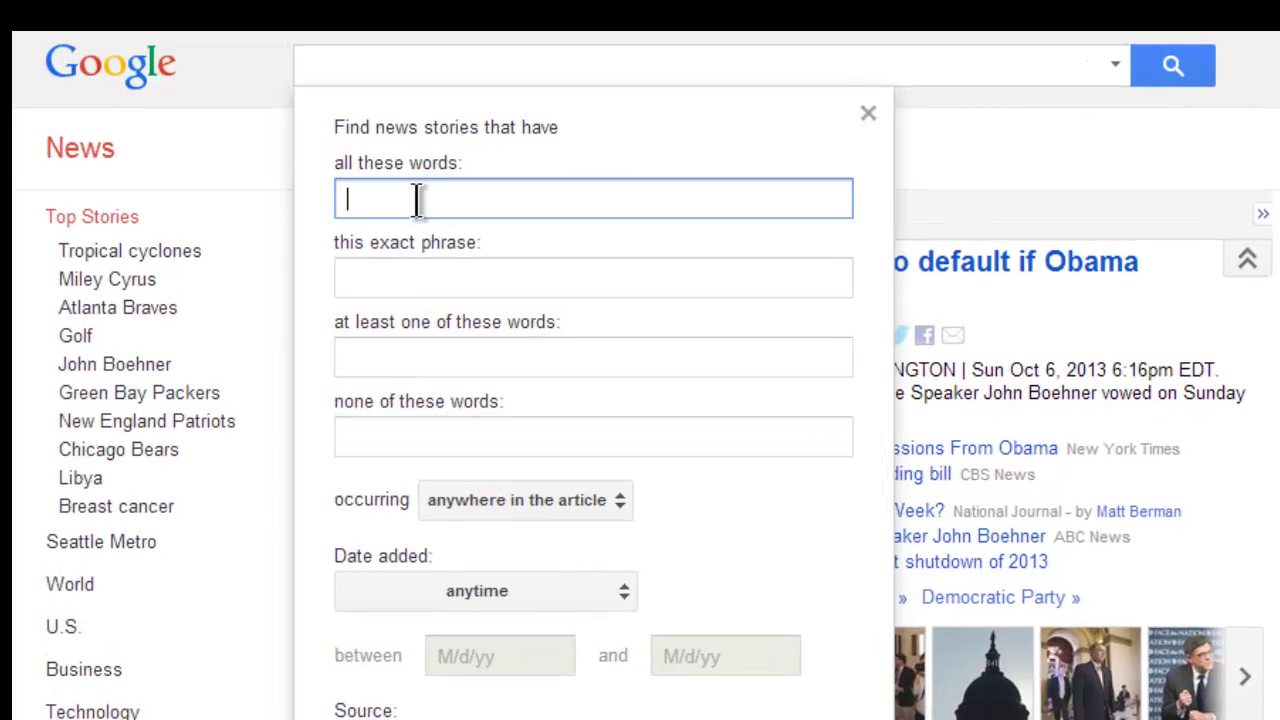
pyautogui.write('PTSD')
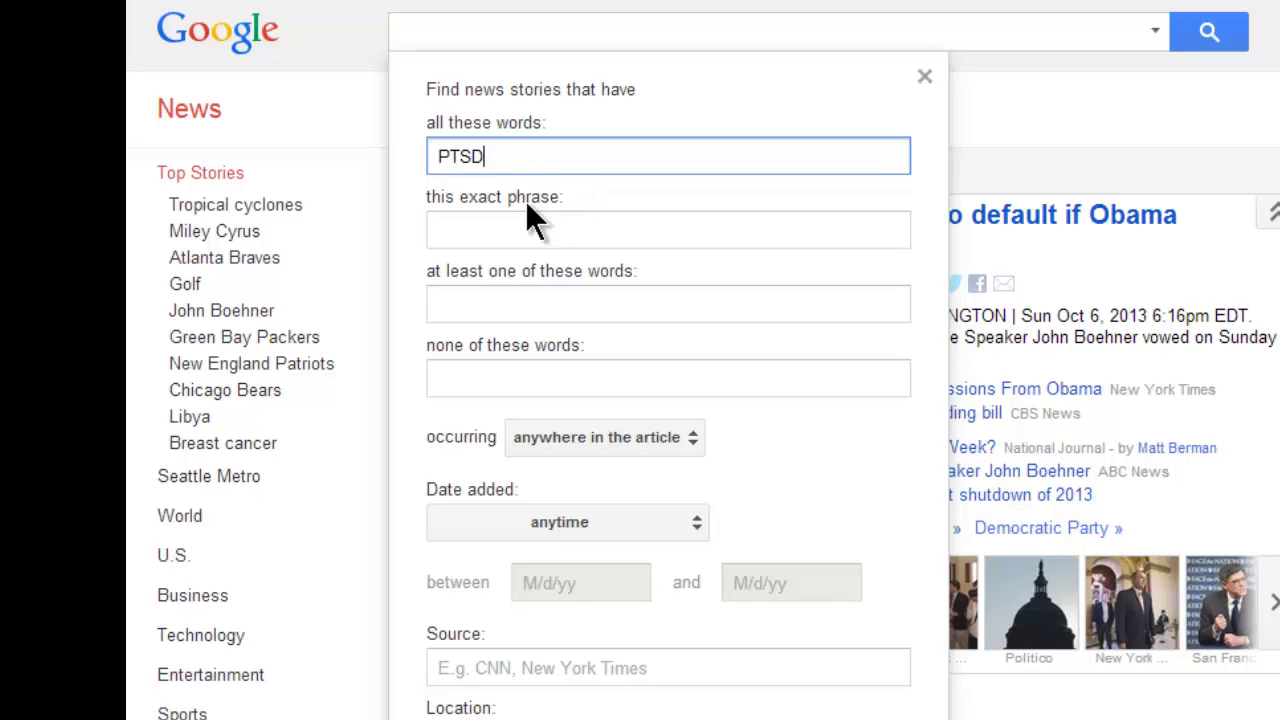
pyautogui.click(505, 228)
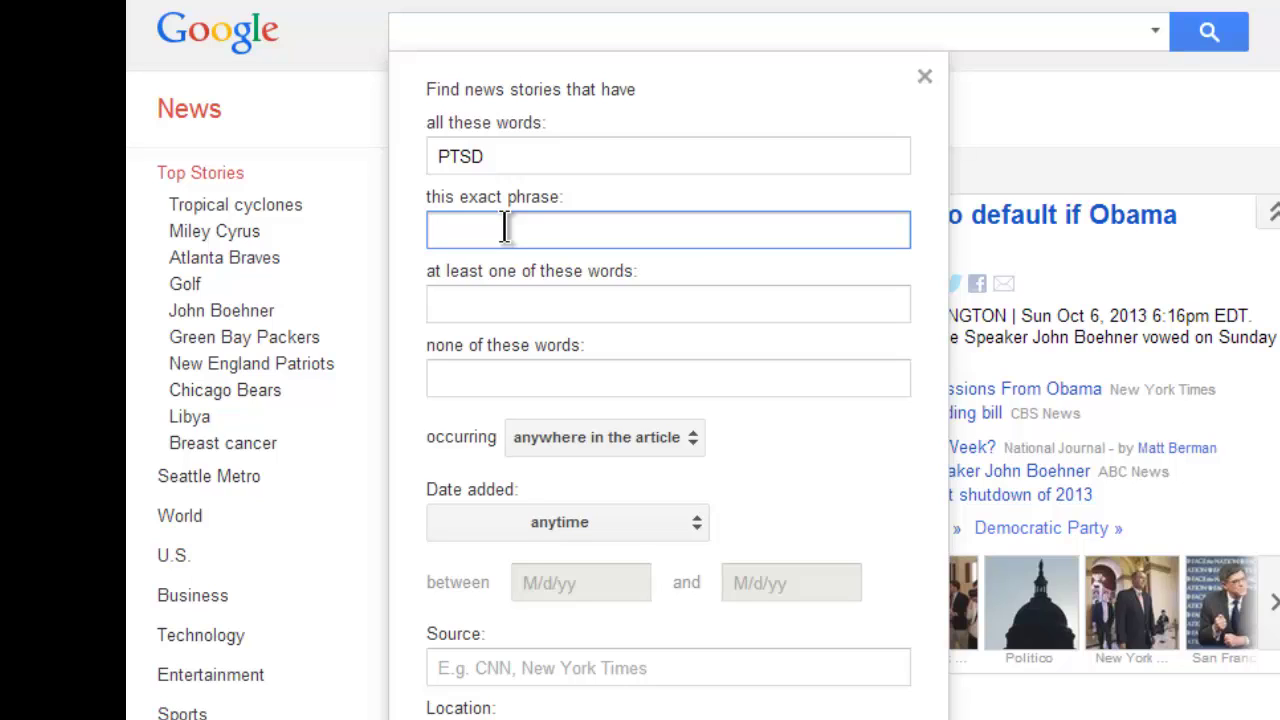
pyautogui.click(463, 303)
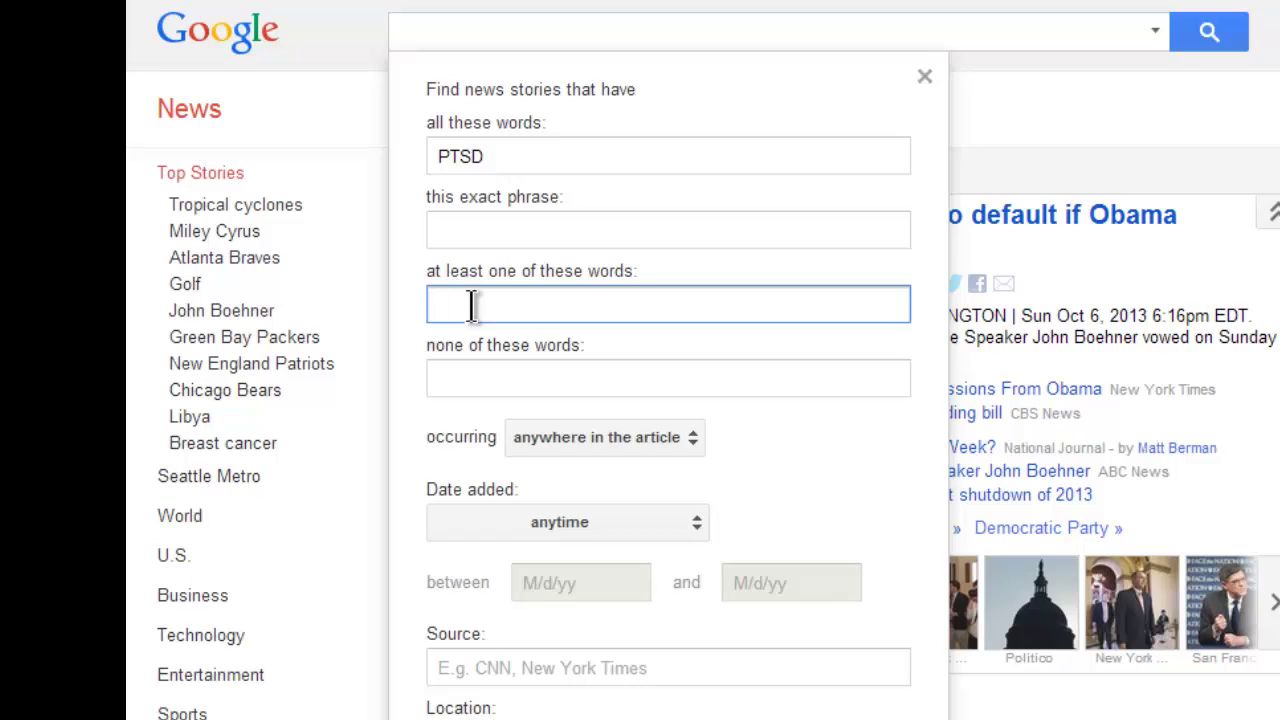
pyautogui.write('study research')
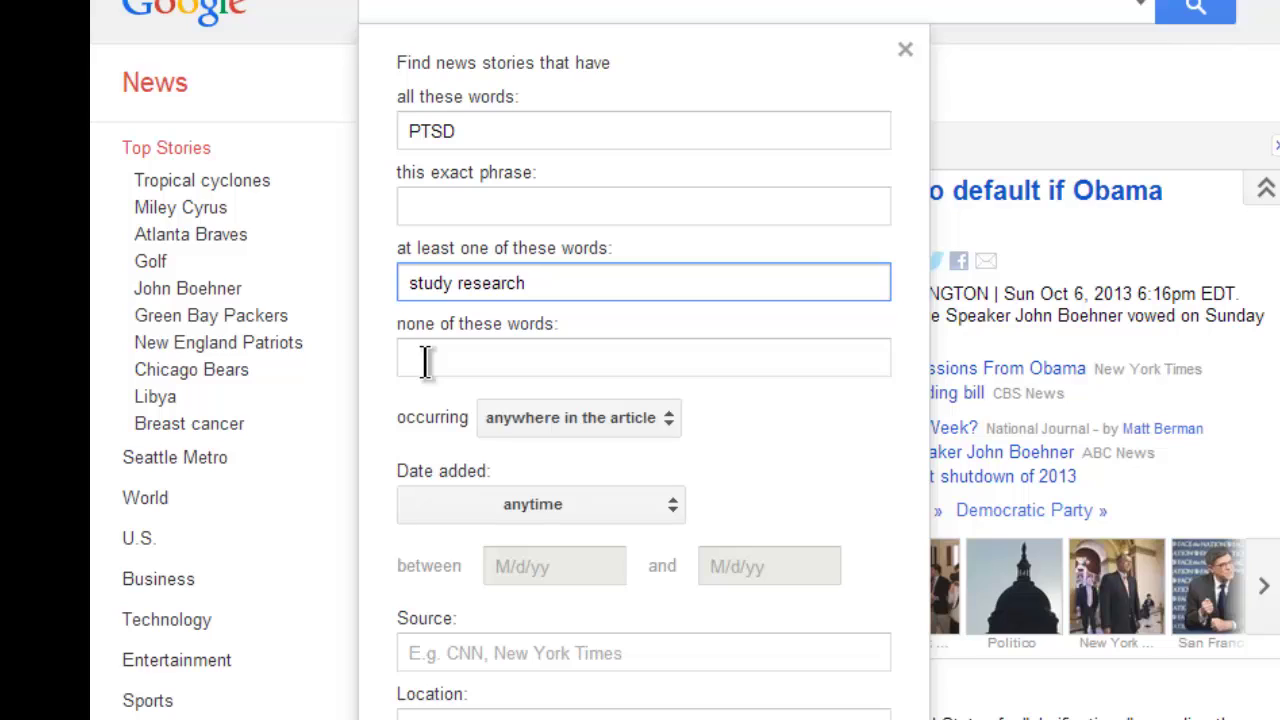
pyautogui.click(425, 362)
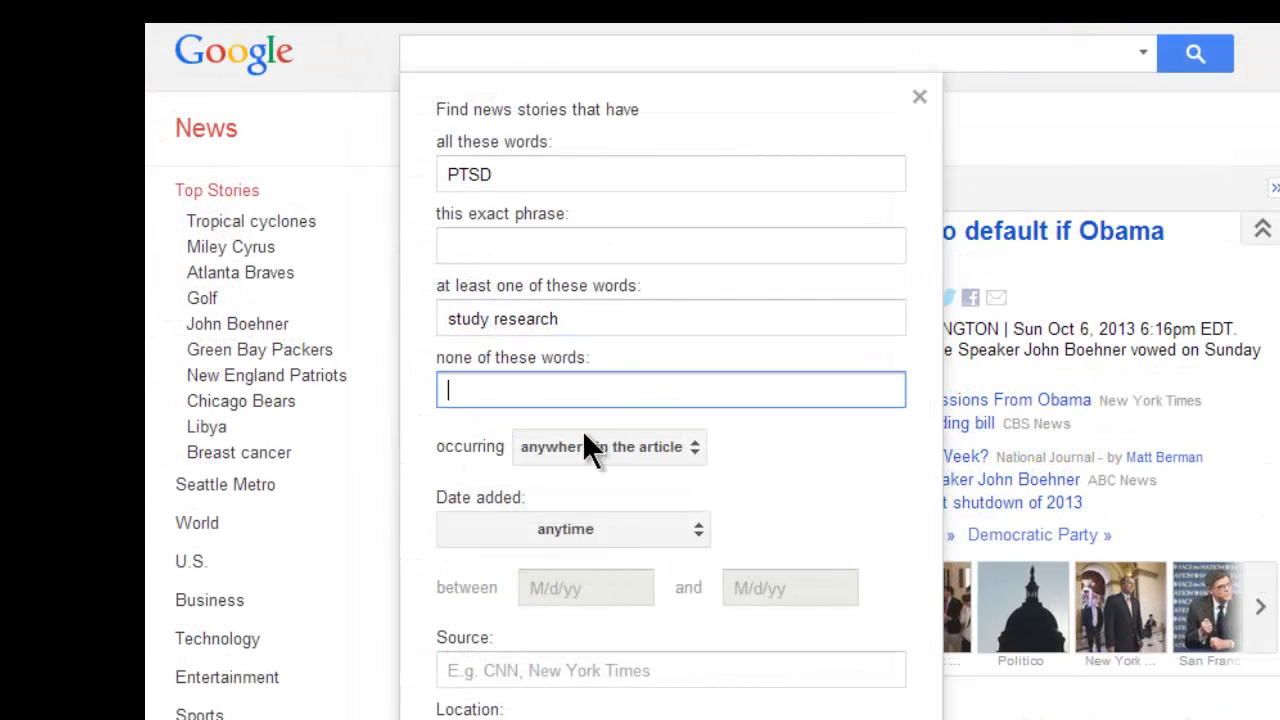
pyautogui.click(463, 672)
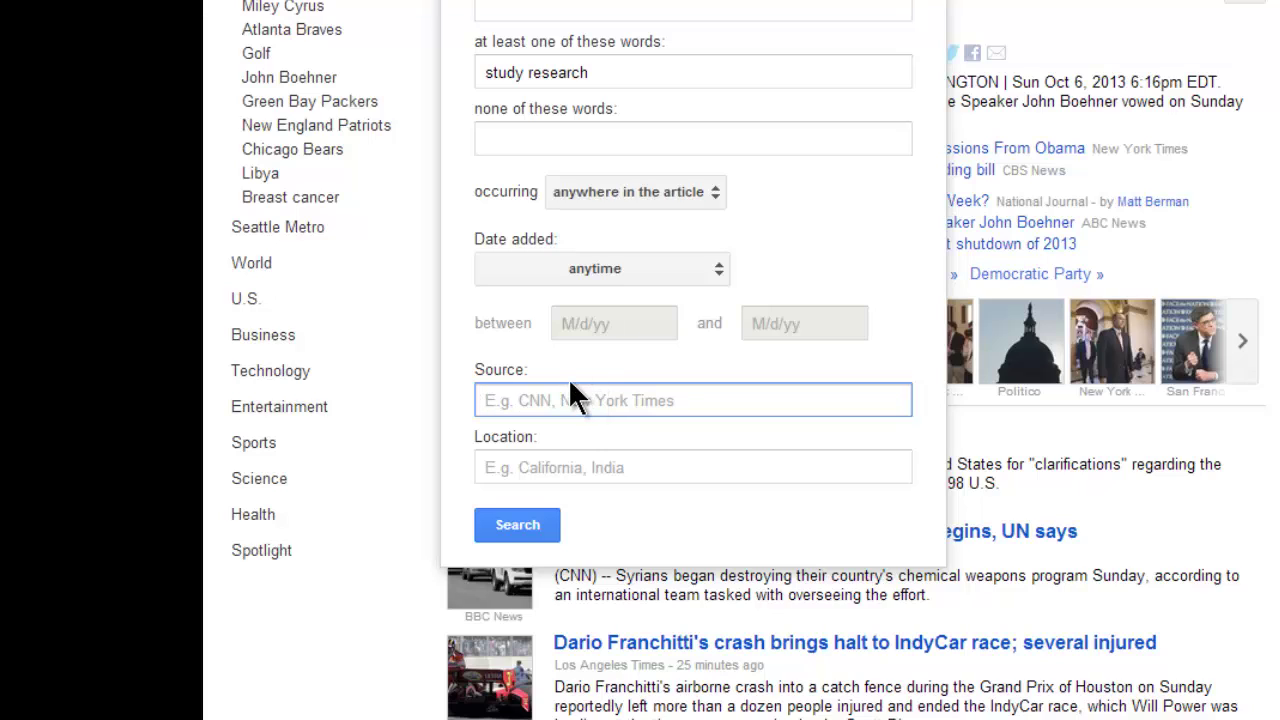
# Limit the source to 'times' and run the advanced PTSD search
pyautogui.write('times')
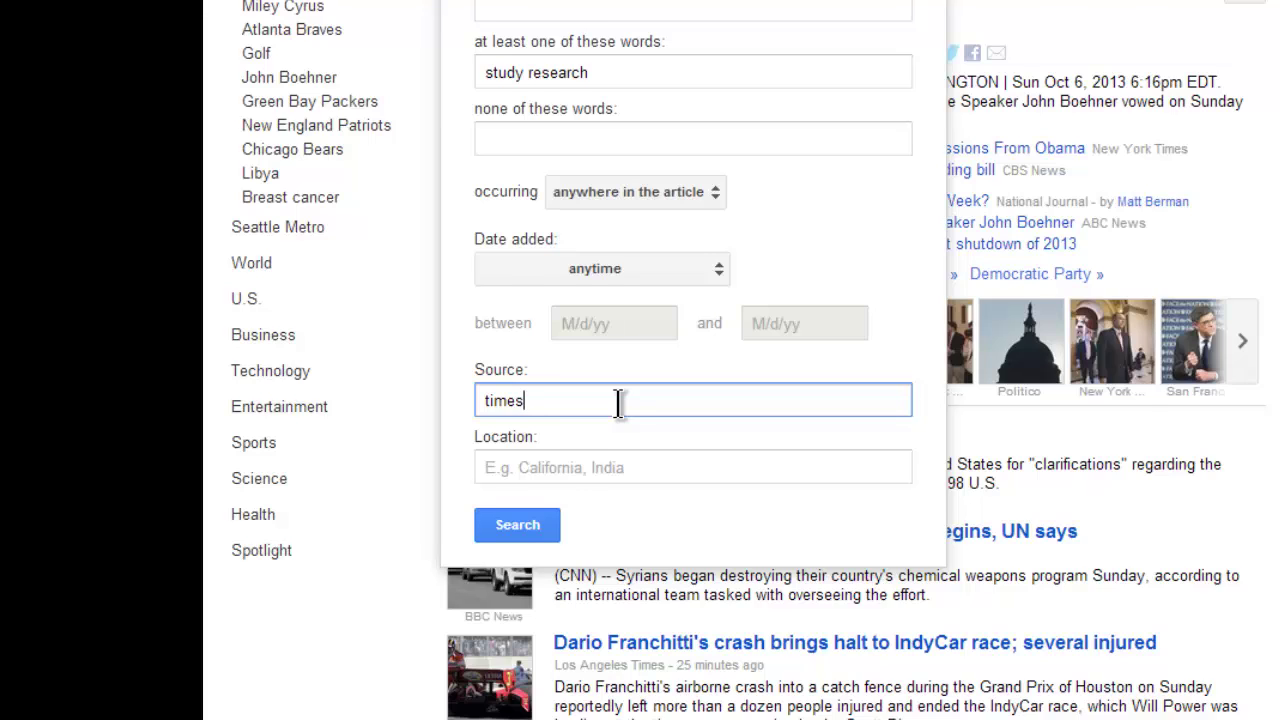
pyautogui.click(566, 460)
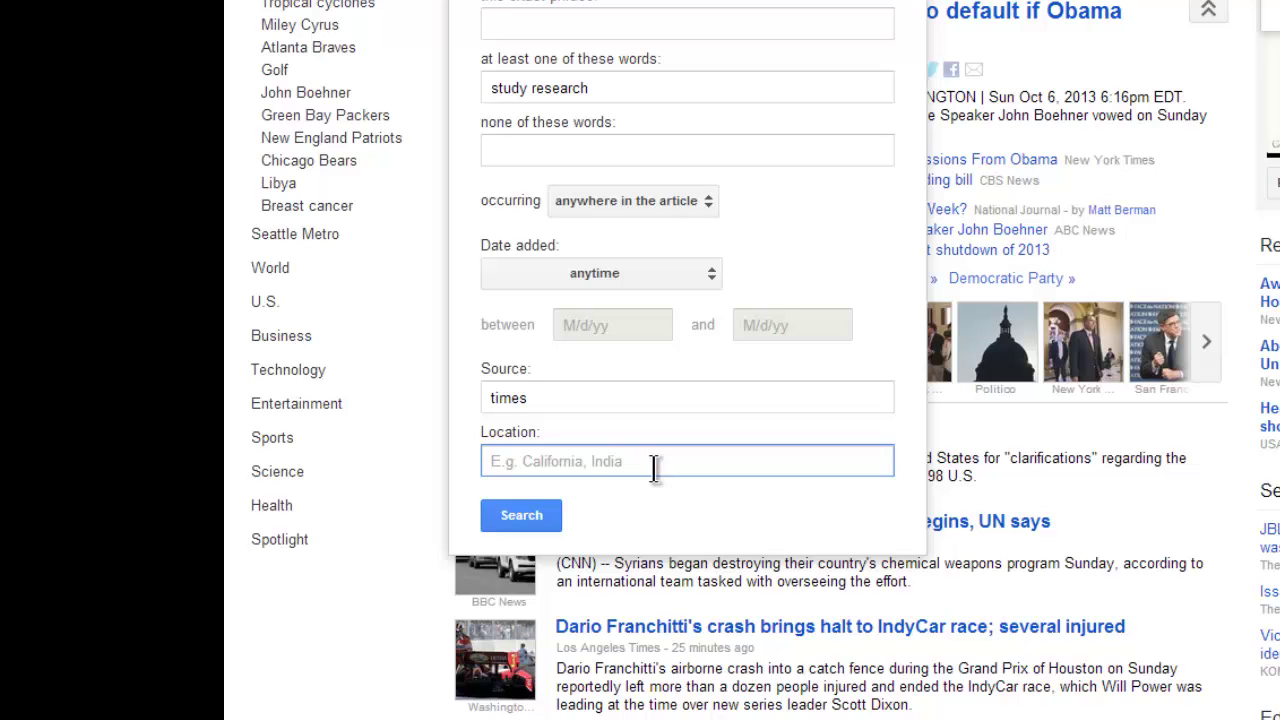
pyautogui.click(509, 517)
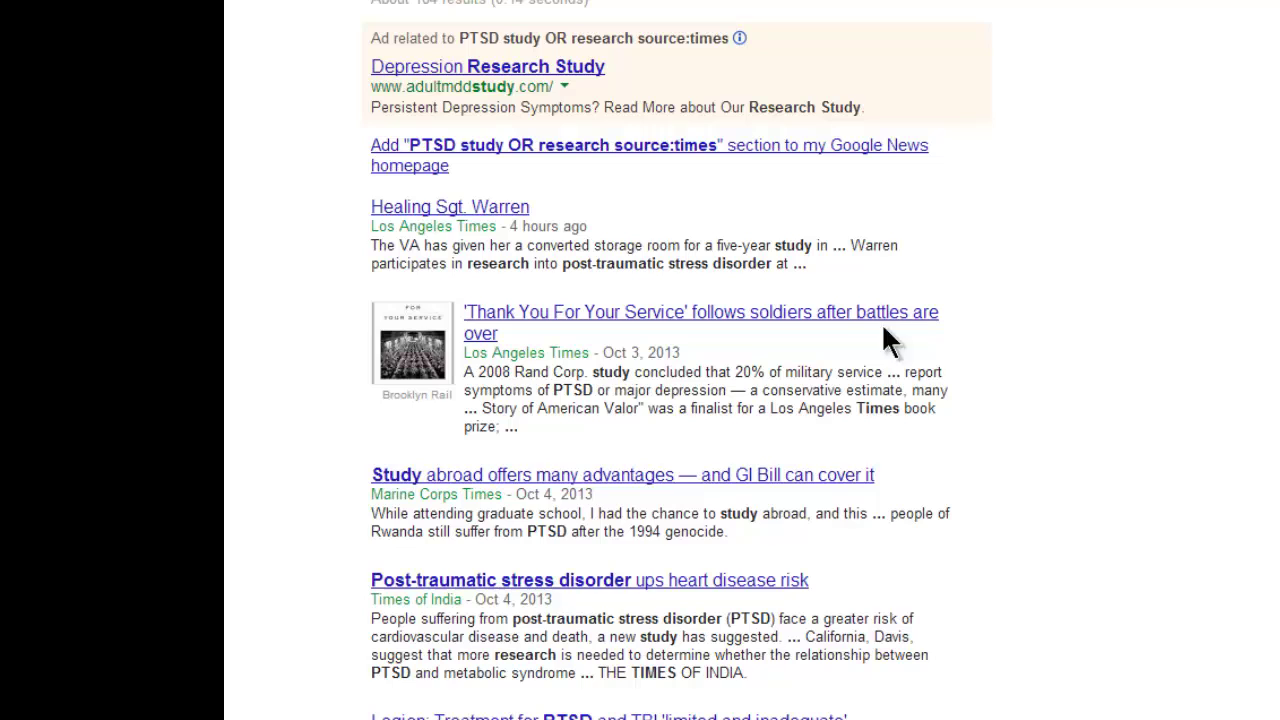
# Skim the roughly 184 PTSD results, then reveal the All news, Any time and relevance filters
pyautogui.scroll(-3, 1022, 407)
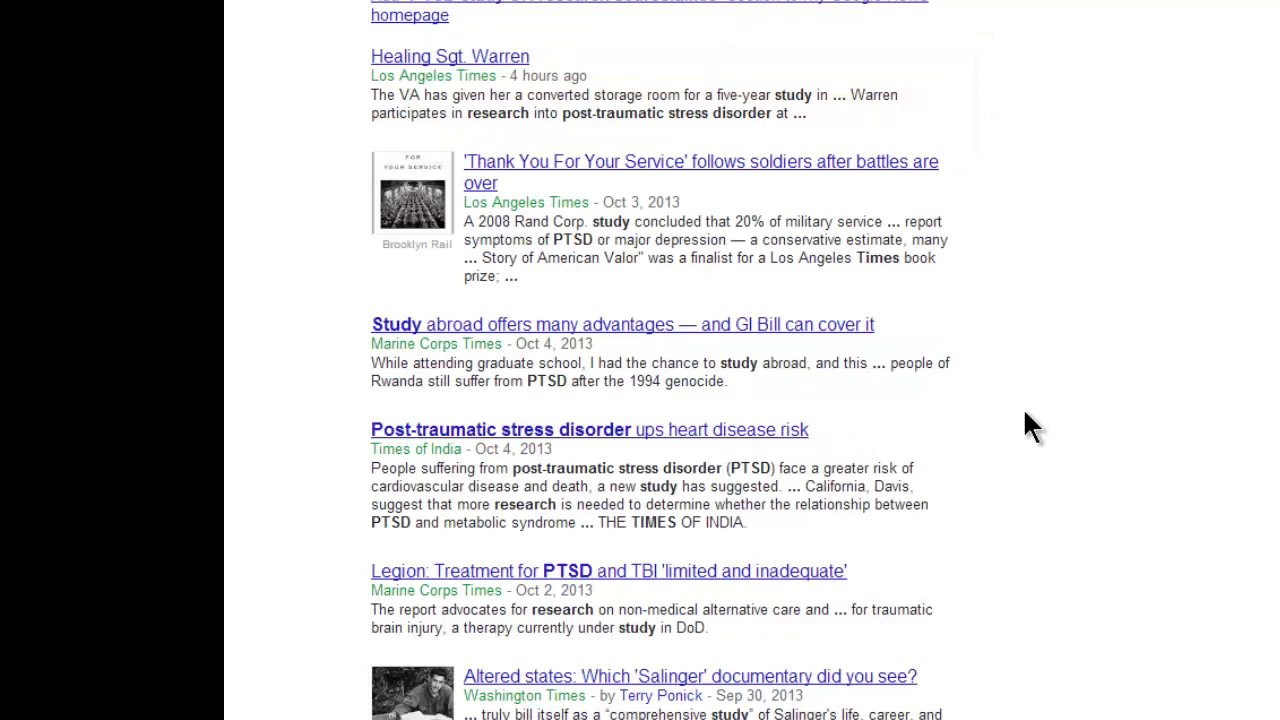
pyautogui.scroll(-3, 1032, 425)
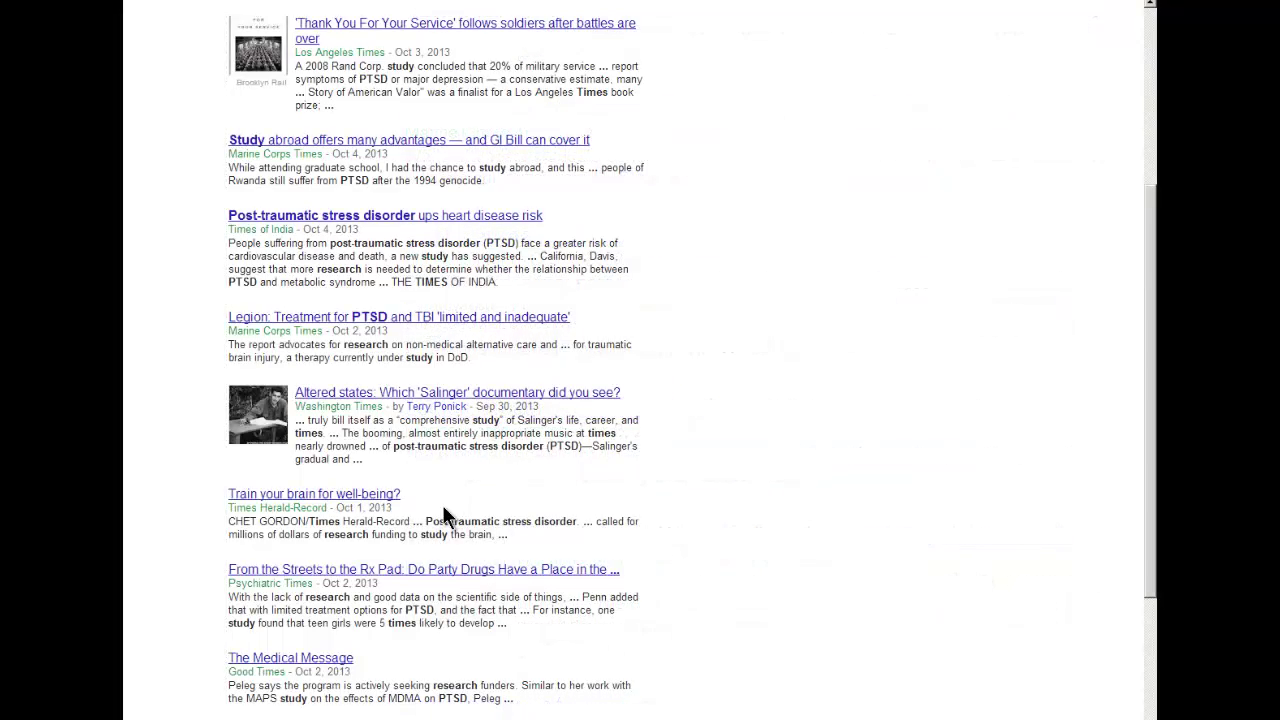
pyautogui.scroll(5, 460, 503)
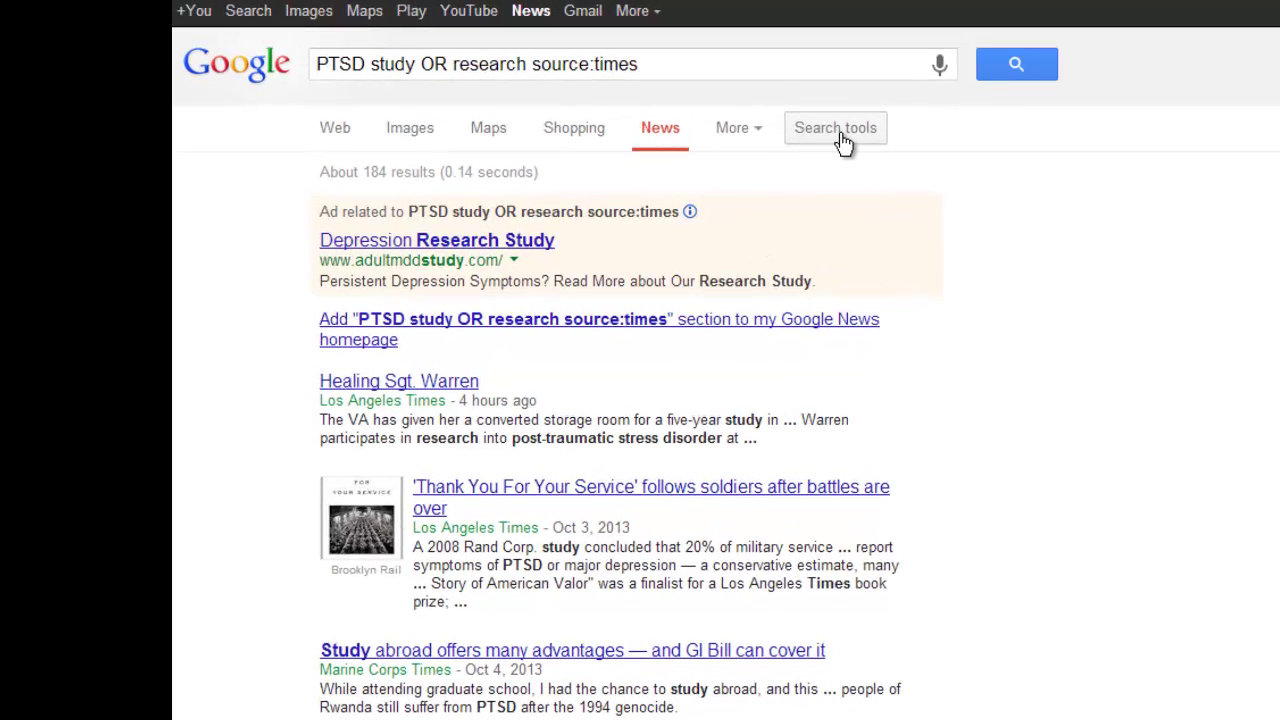
pyautogui.click(843, 143)
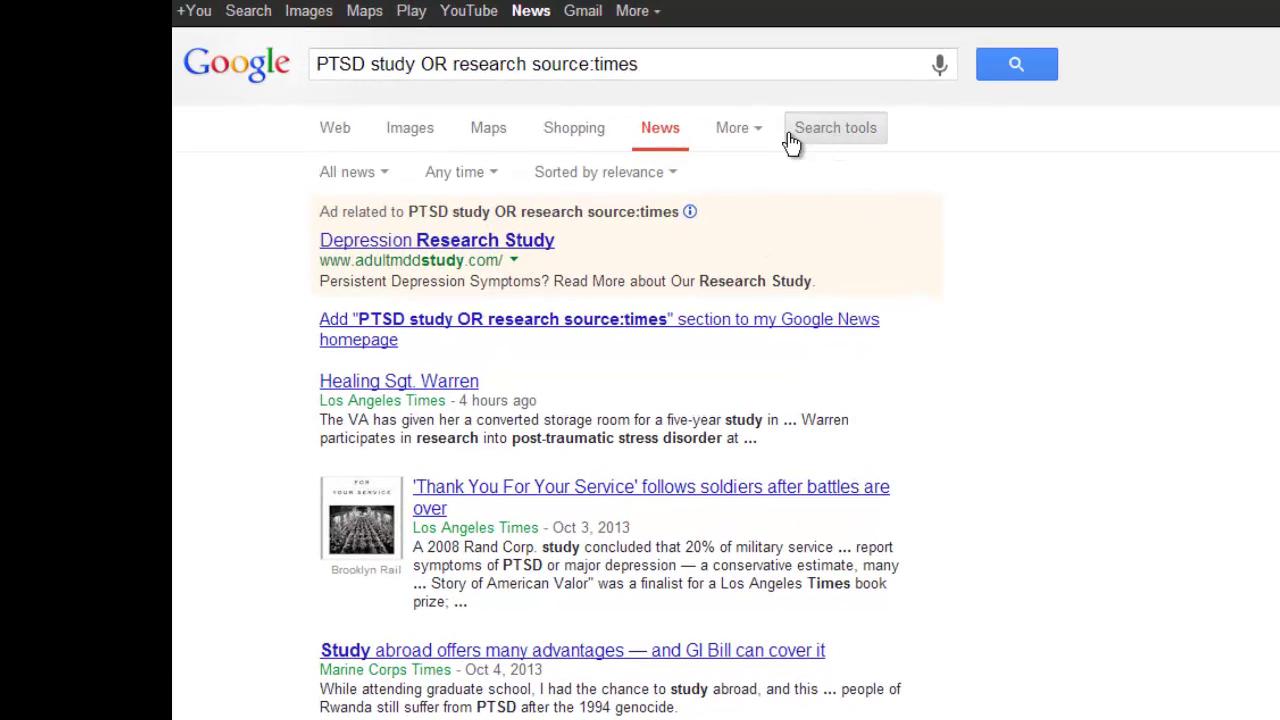
# Set a custom date range from 2010 to 2011 on the PTSD results
pyautogui.click(449, 180)
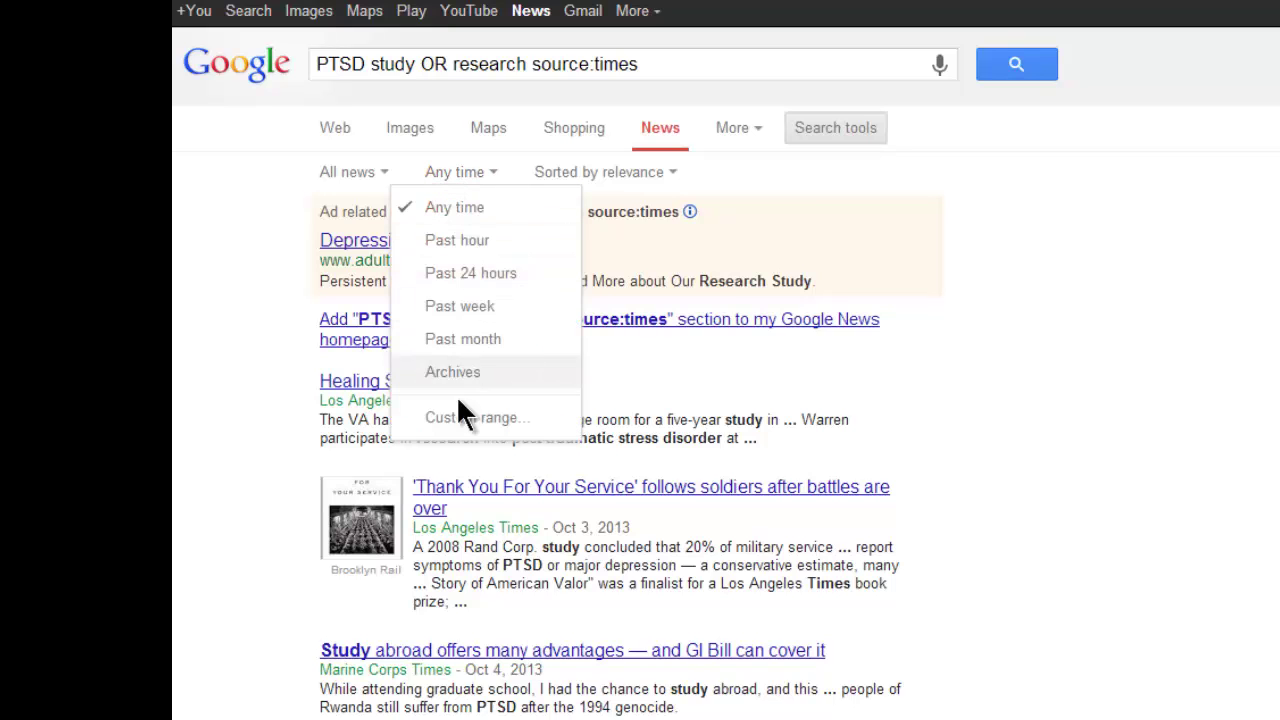
pyautogui.click(449, 420)
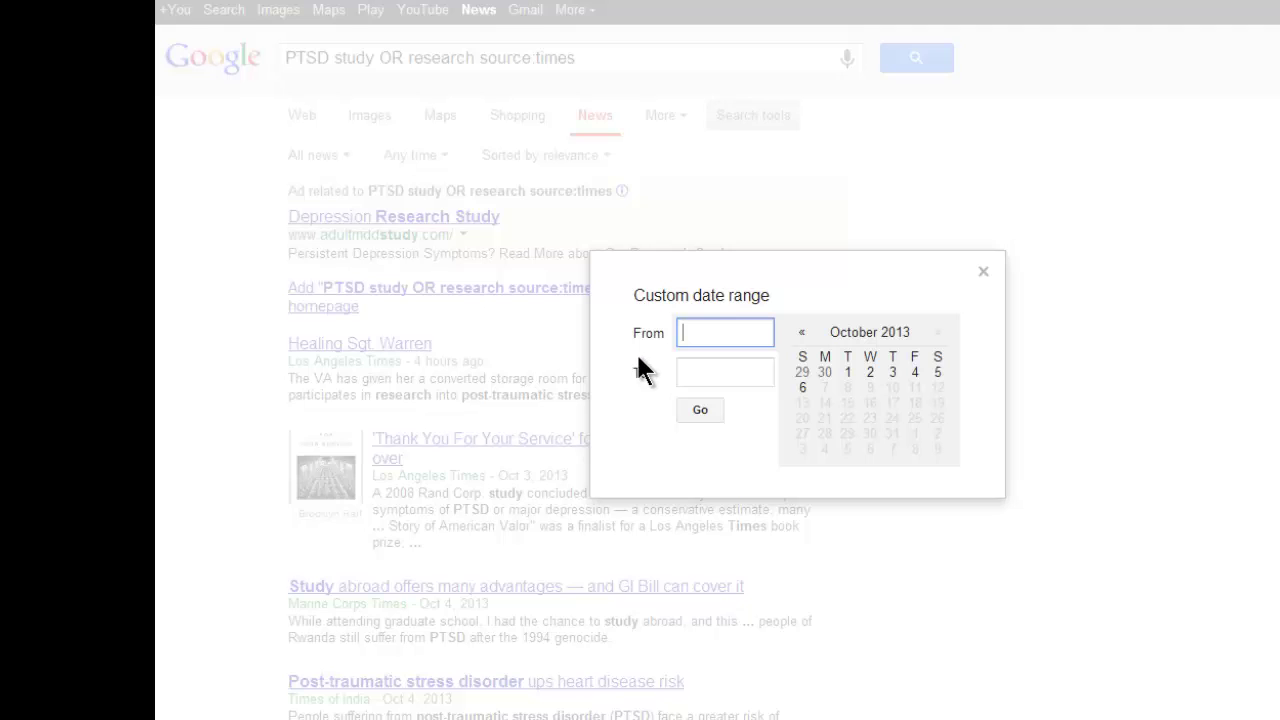
pyautogui.write('2010')
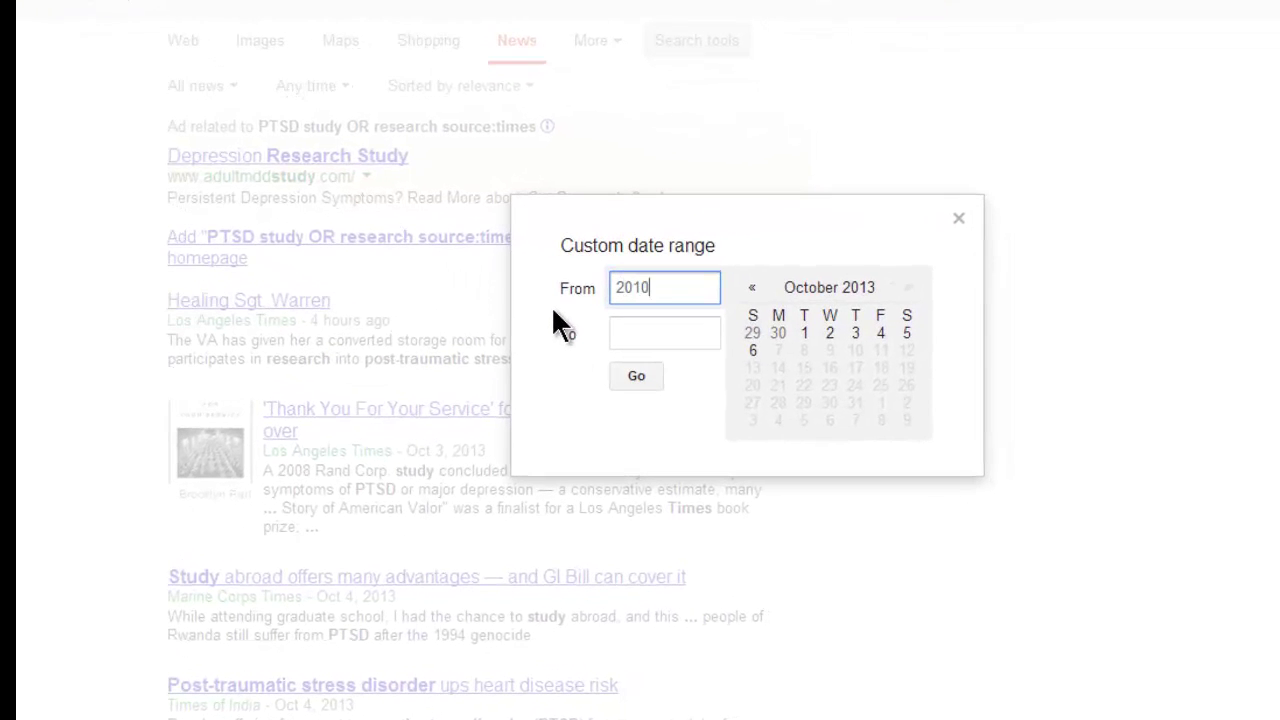
pyautogui.click(640, 338)
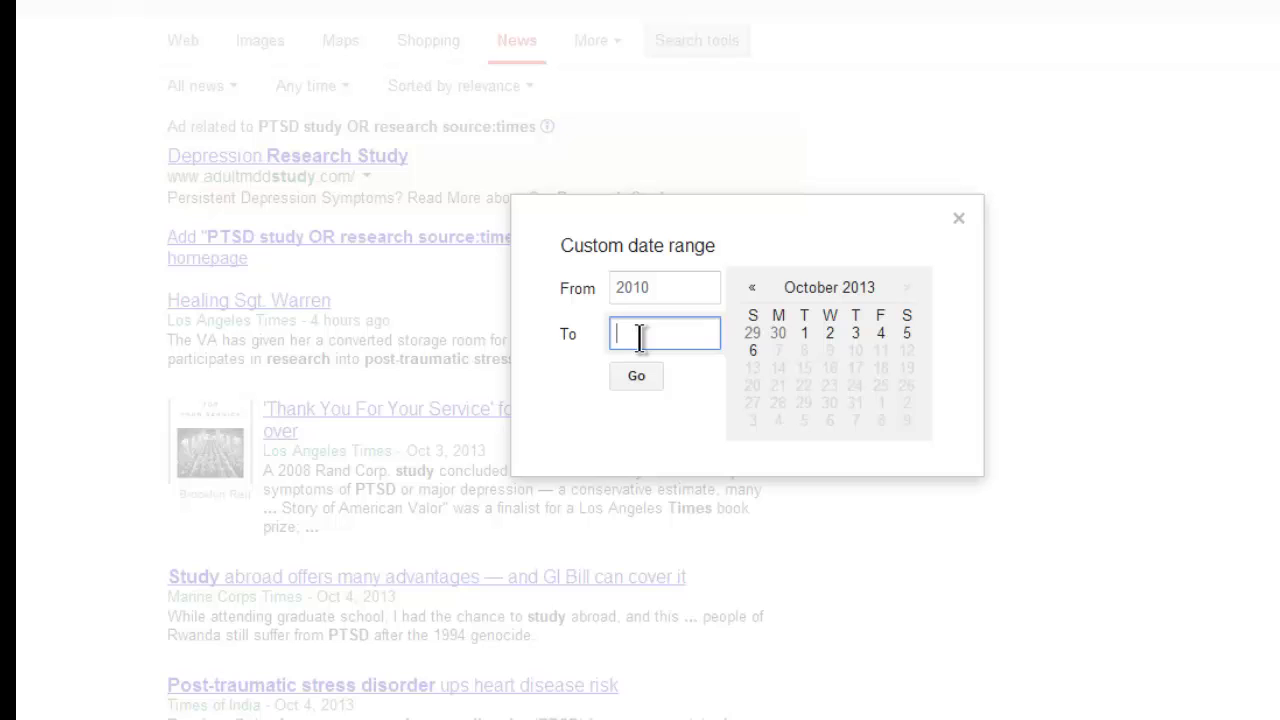
pyautogui.write('2011')
pyautogui.click(636, 378)
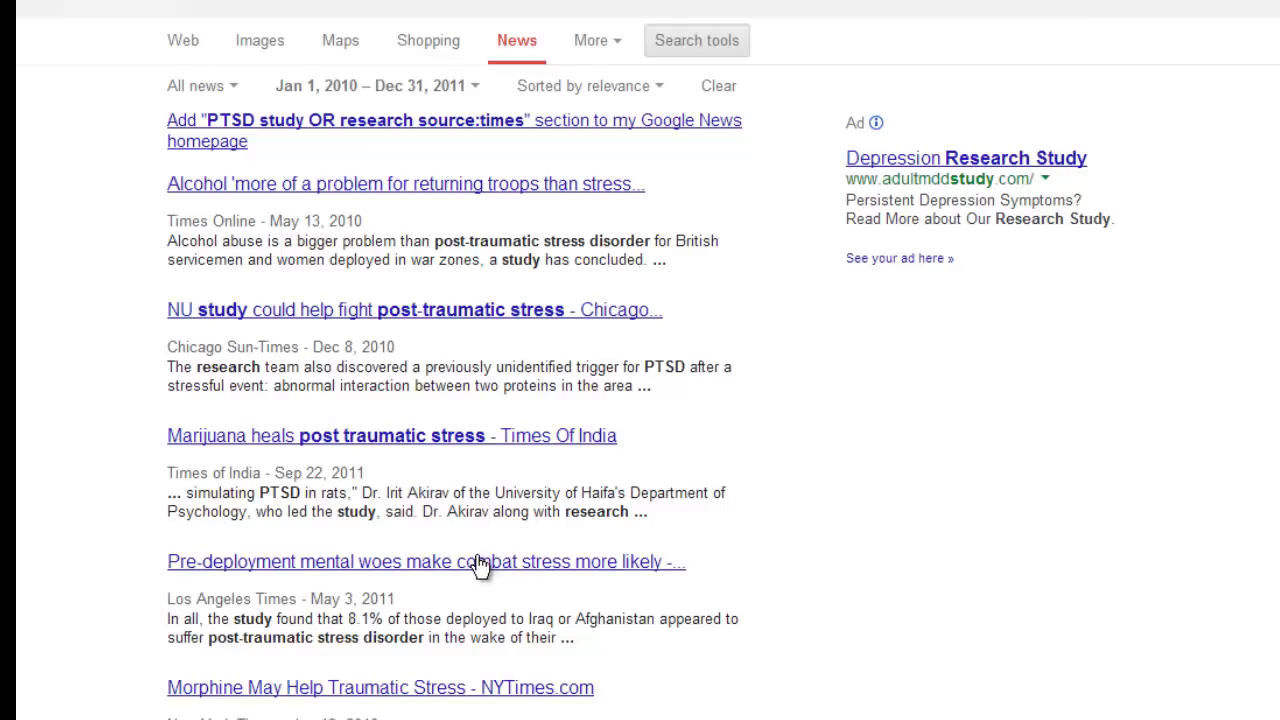
# Open the LA Times article 'Pre-deployment mental woes make combat stress more likely'
pyautogui.scroll(-3, 480, 566)
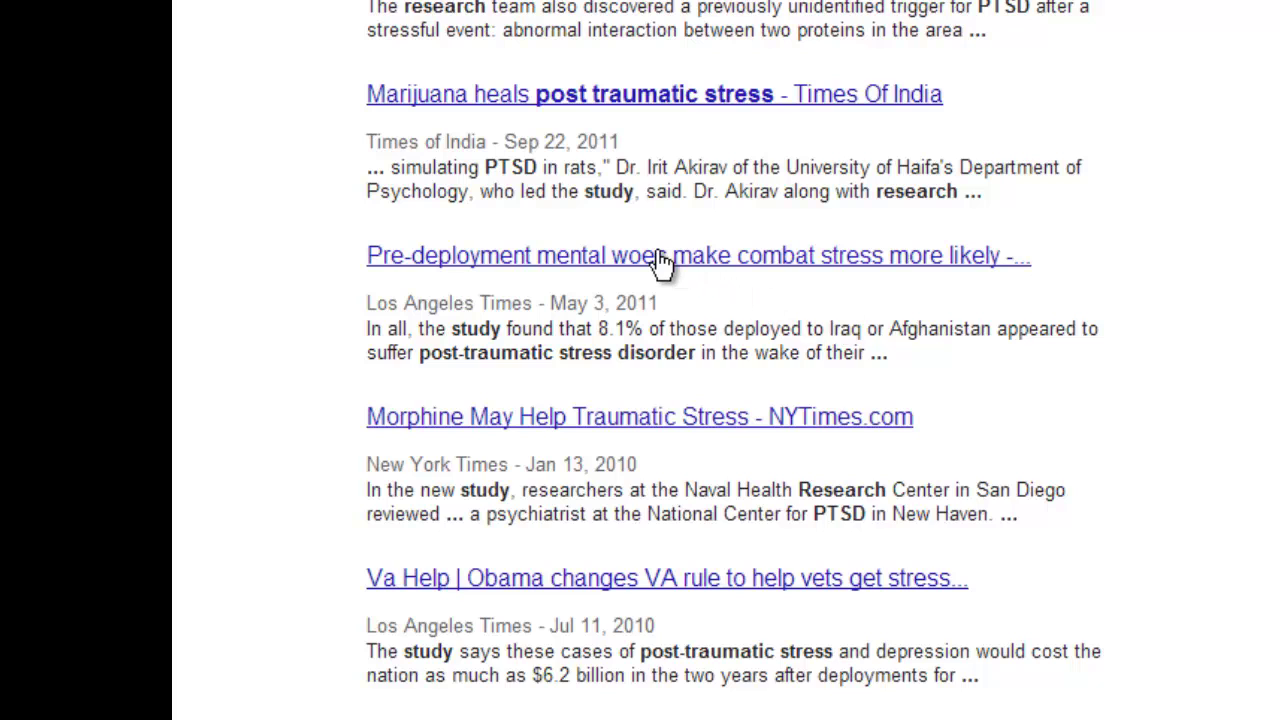
pyautogui.click(798, 256)
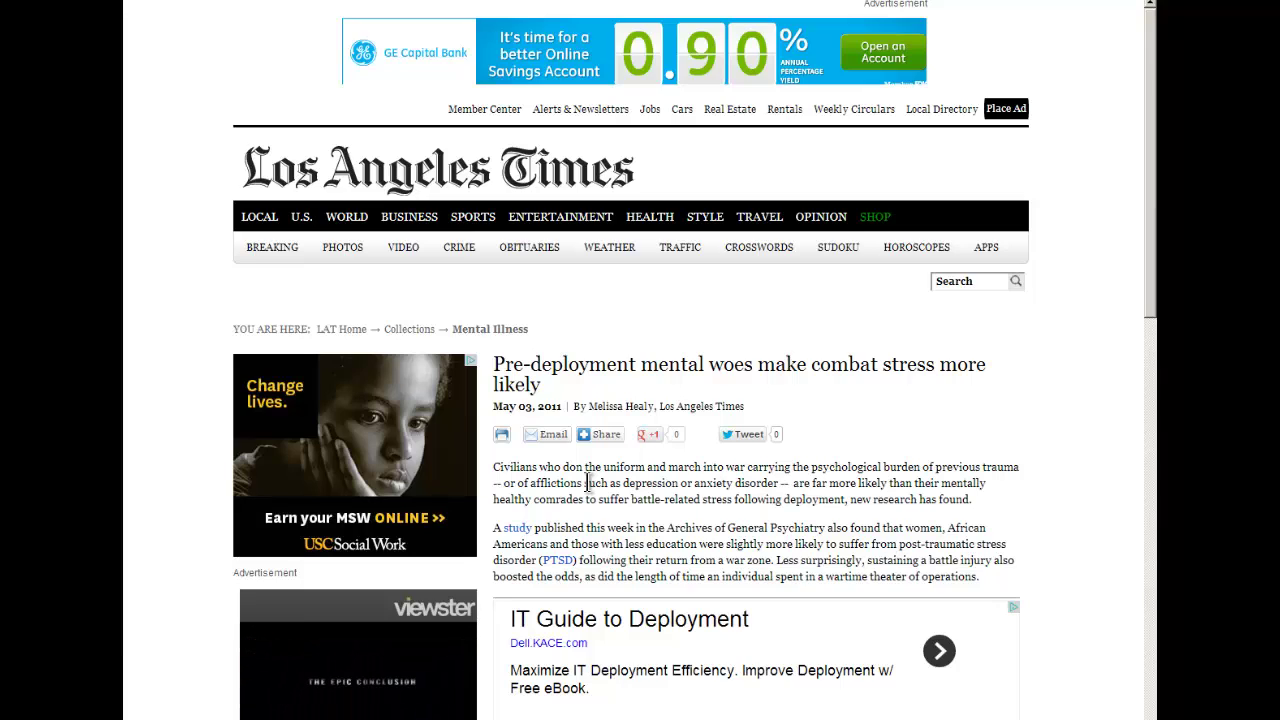
# Find 'study' in the article, highlighting 8 matches, and step back and forth between them
pyautogui.hotkey('ctrl', 'f')
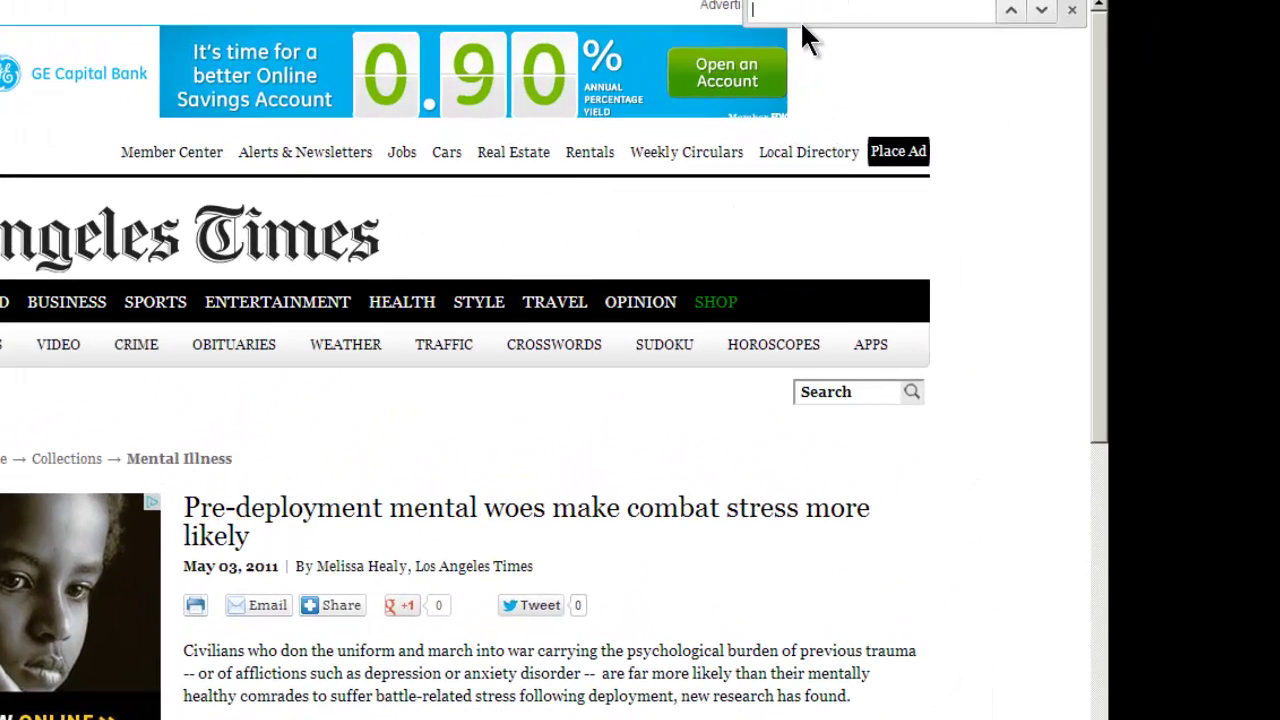
pyautogui.write('study')
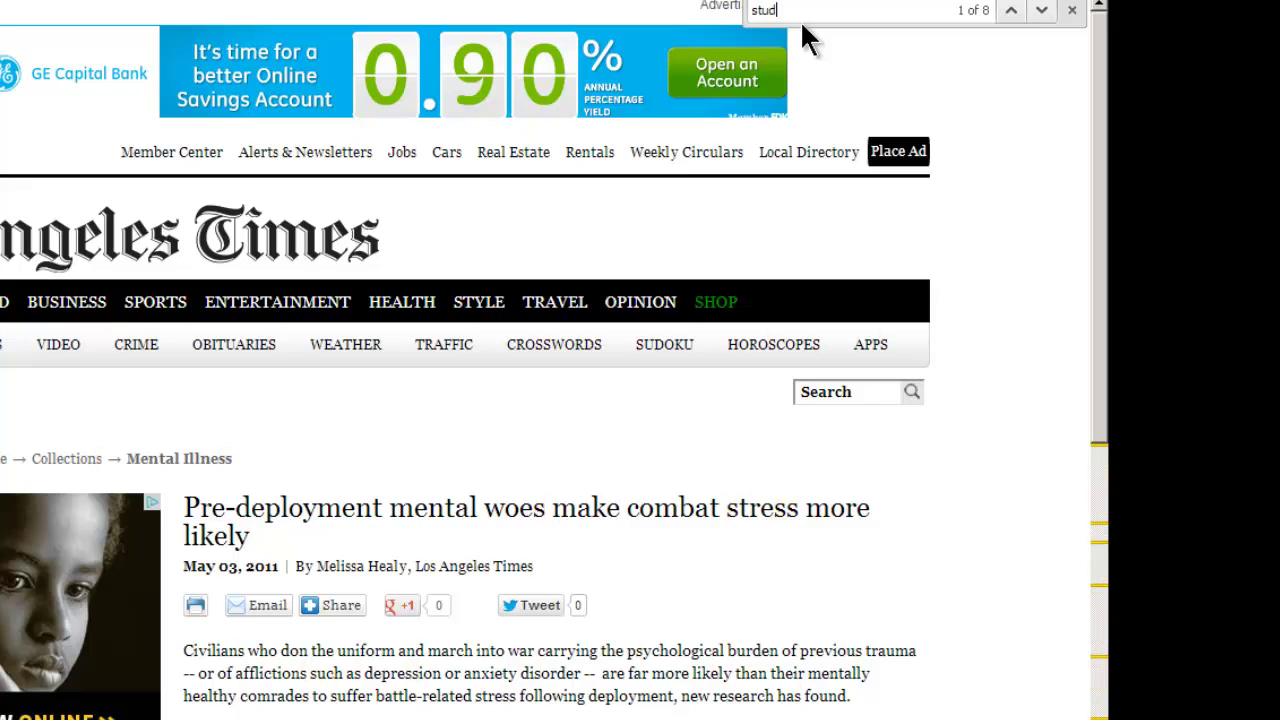
pyautogui.click(1012, 11)
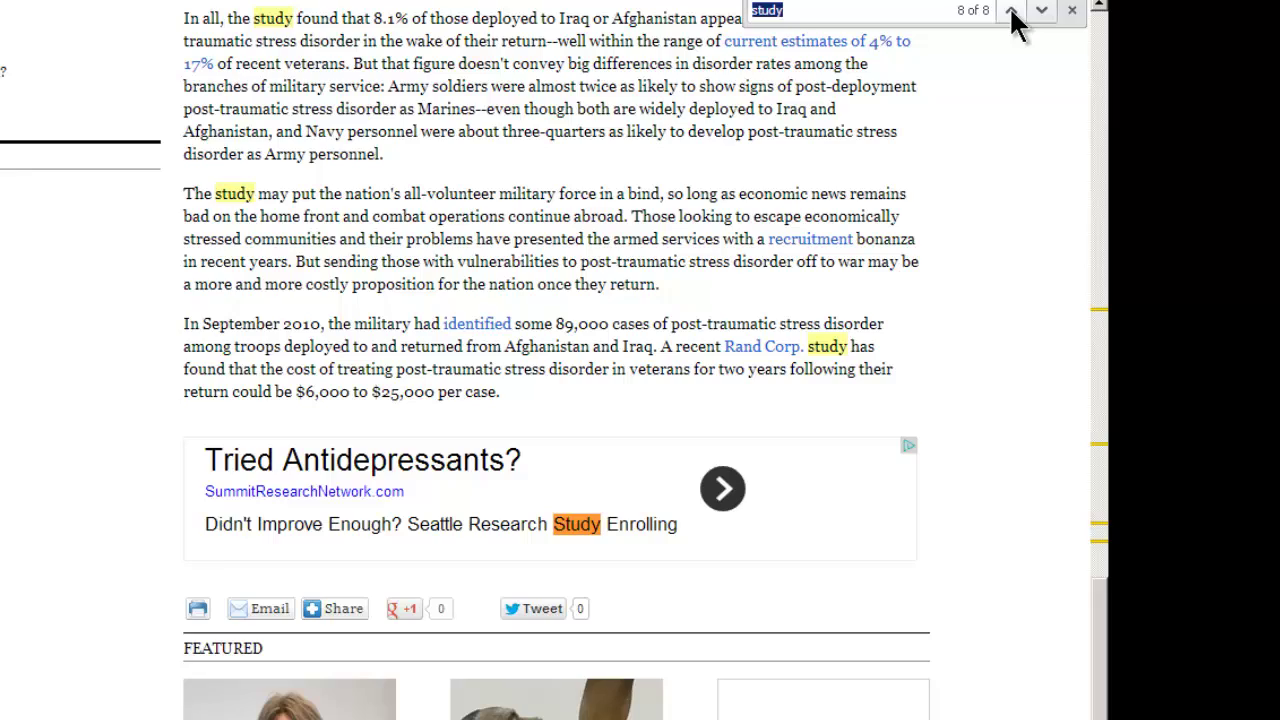
pyautogui.scroll(4, 1029, 137)
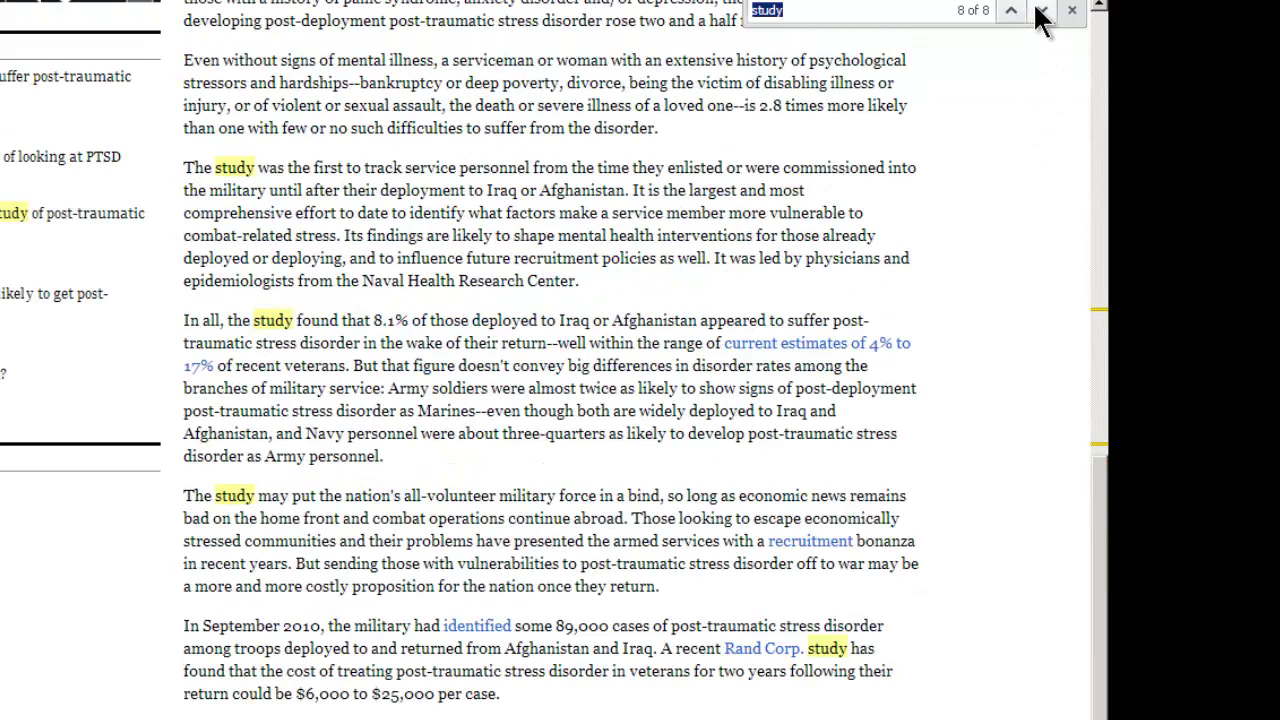
pyautogui.click(1041, 11)
pyautogui.click(1012, 14)
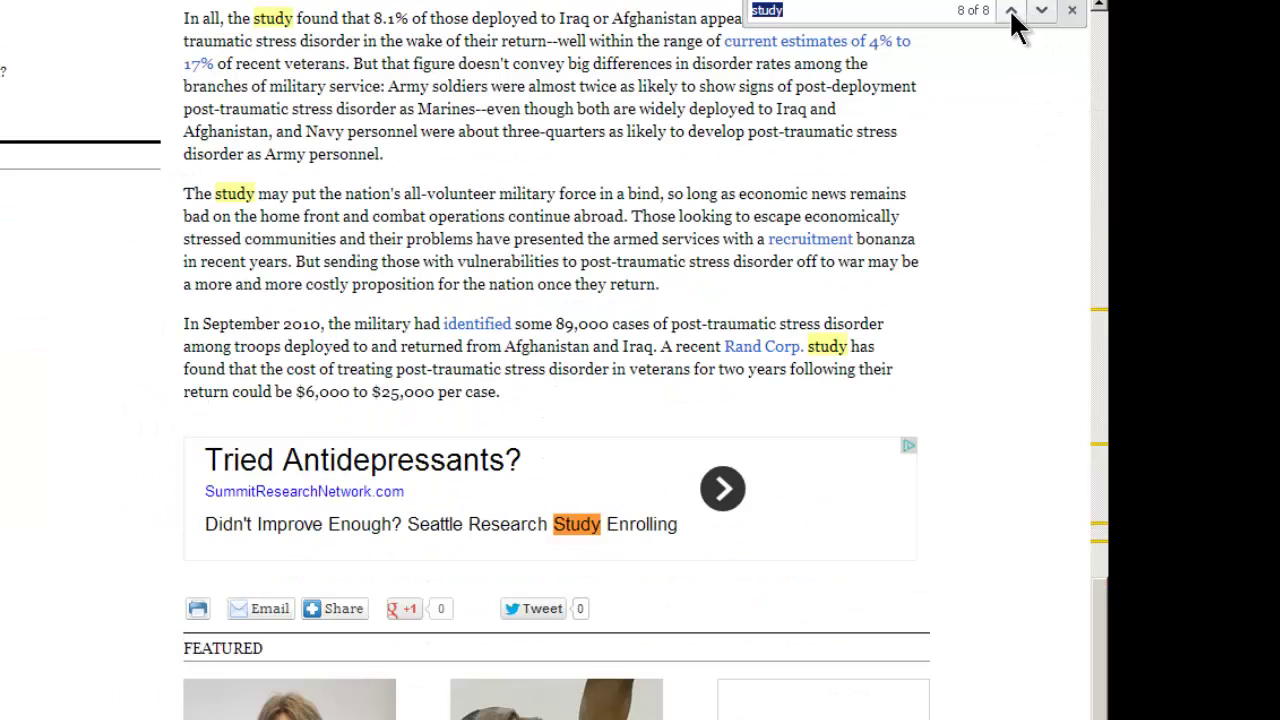
pyautogui.click(1011, 12)
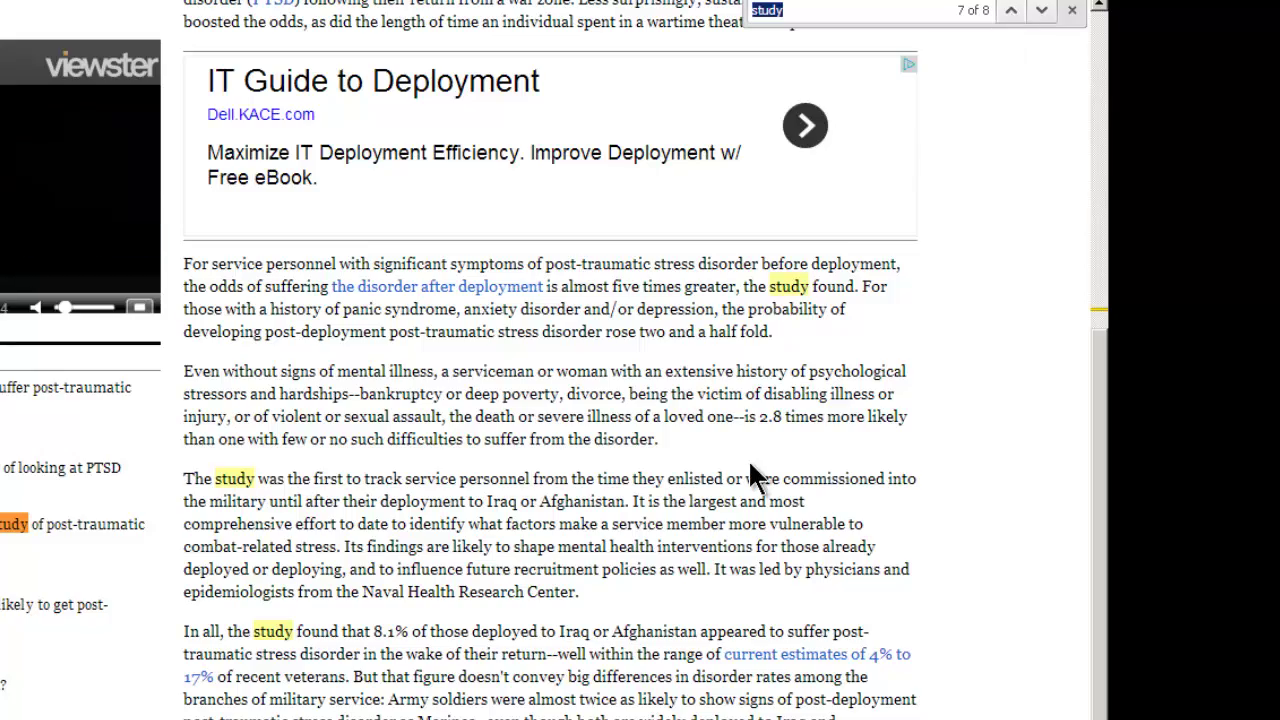